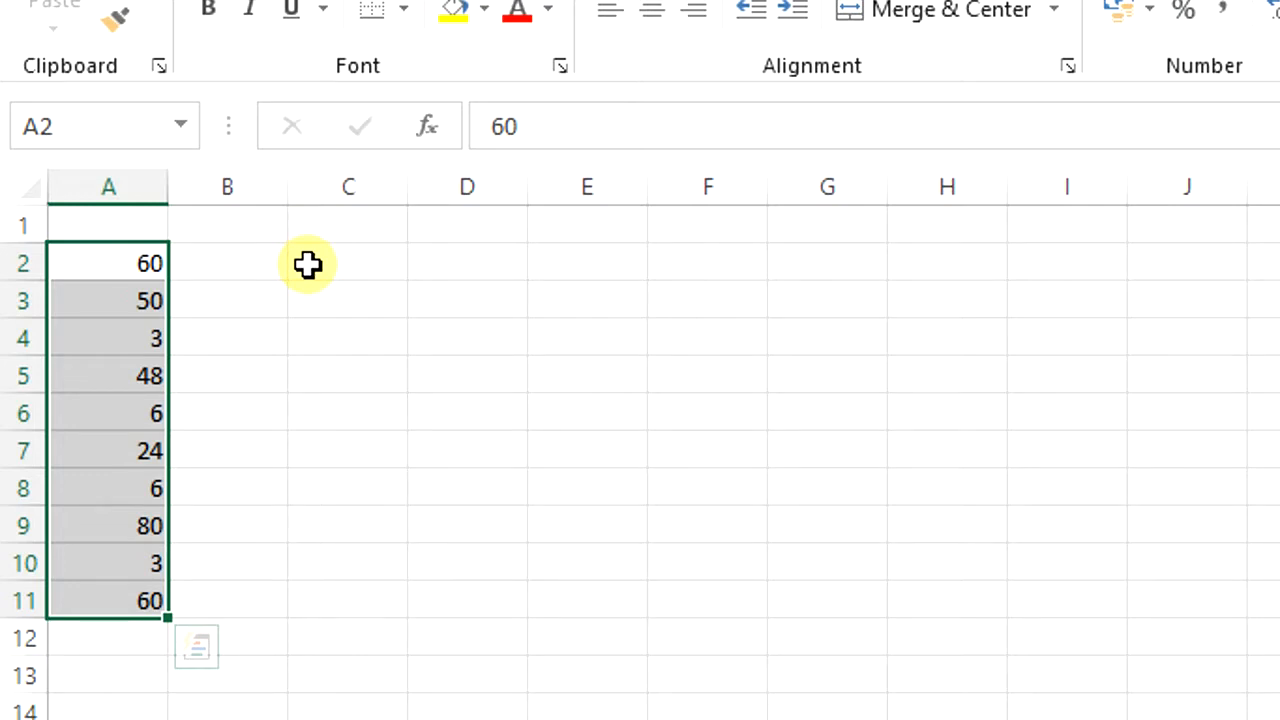
- Begin a formula in cell C2 with the SUMPRODUCT function
{"action": "left_click", "coordinate": [307, 264]}
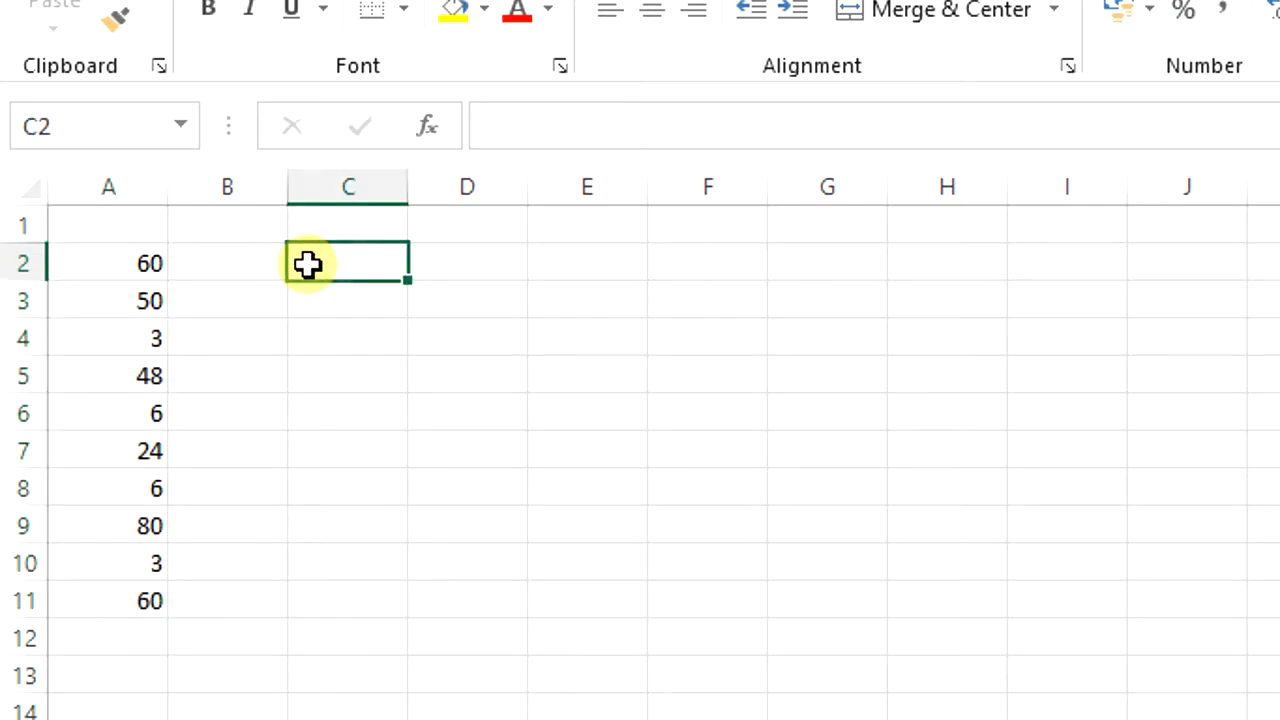
{"action": "type", "text": "="}
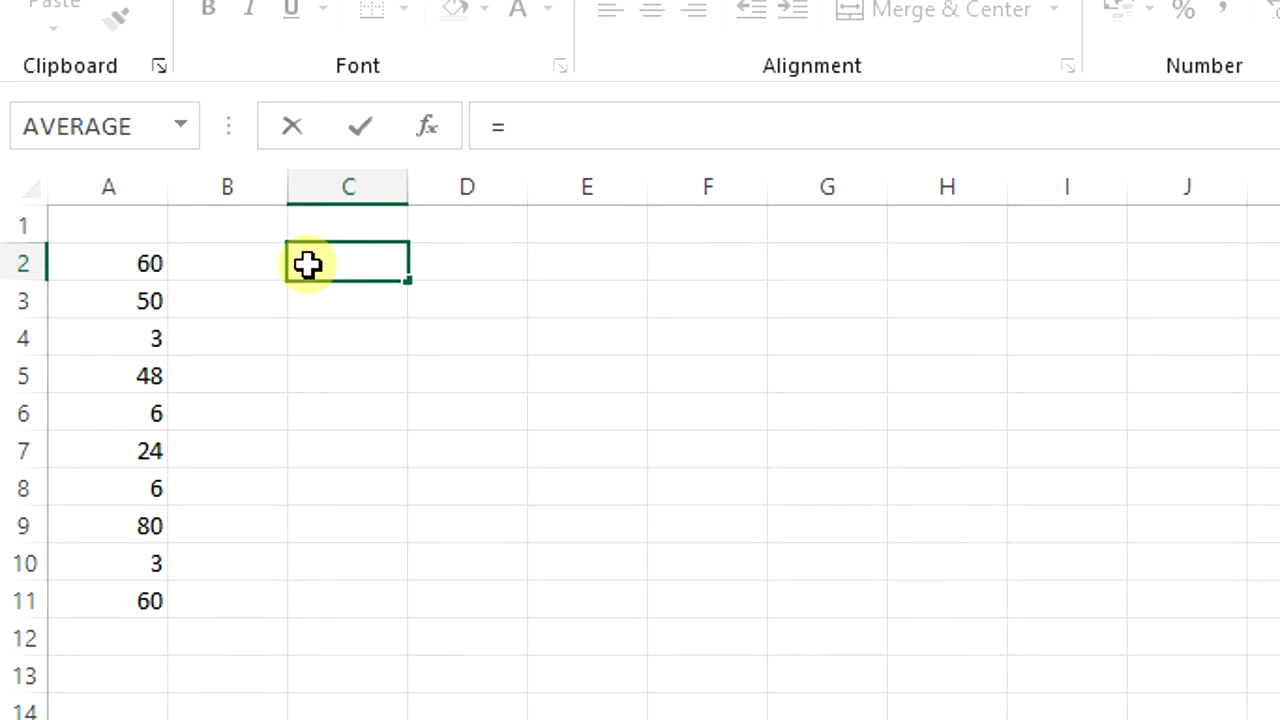
{"action": "type", "text": "SUM"}
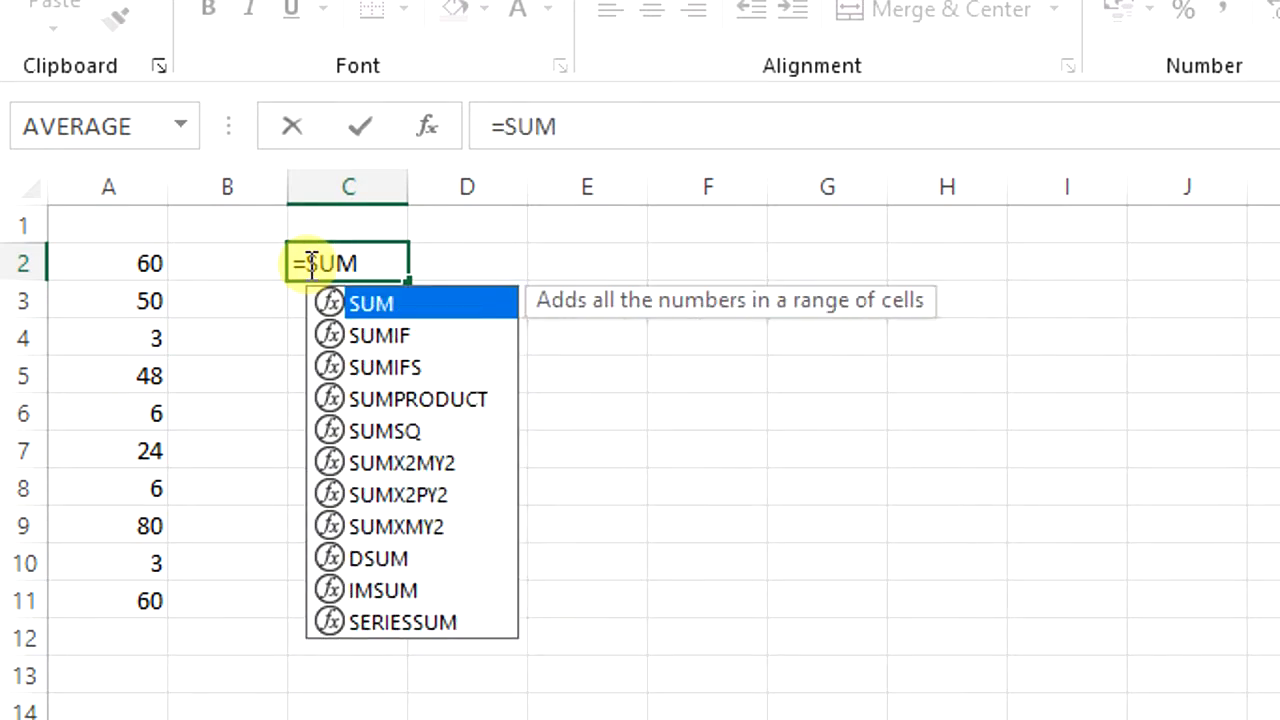
{"action": "type", "text": "P"}
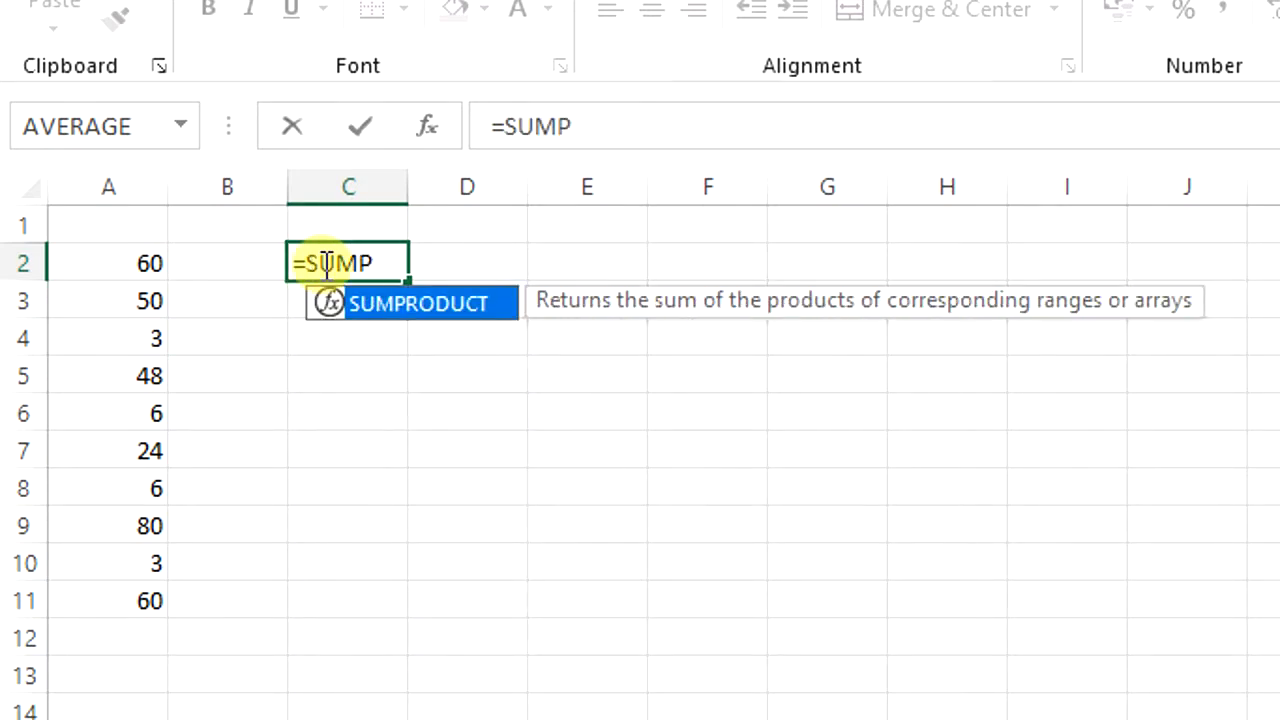
{"action": "double_click", "coordinate": [373, 303]}
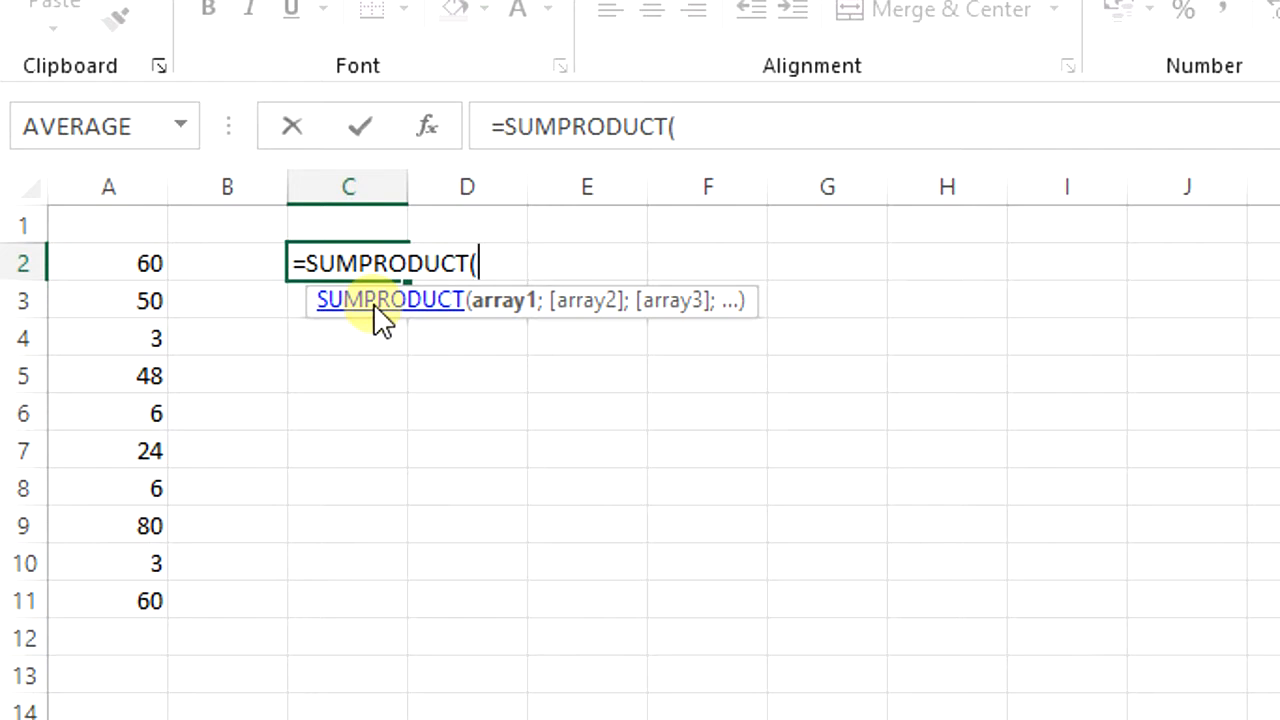
- Nest the LARGE function inside SUMPRODUCT, using the range A2:A11 as its array argument
{"action": "type", "text": "LA"}
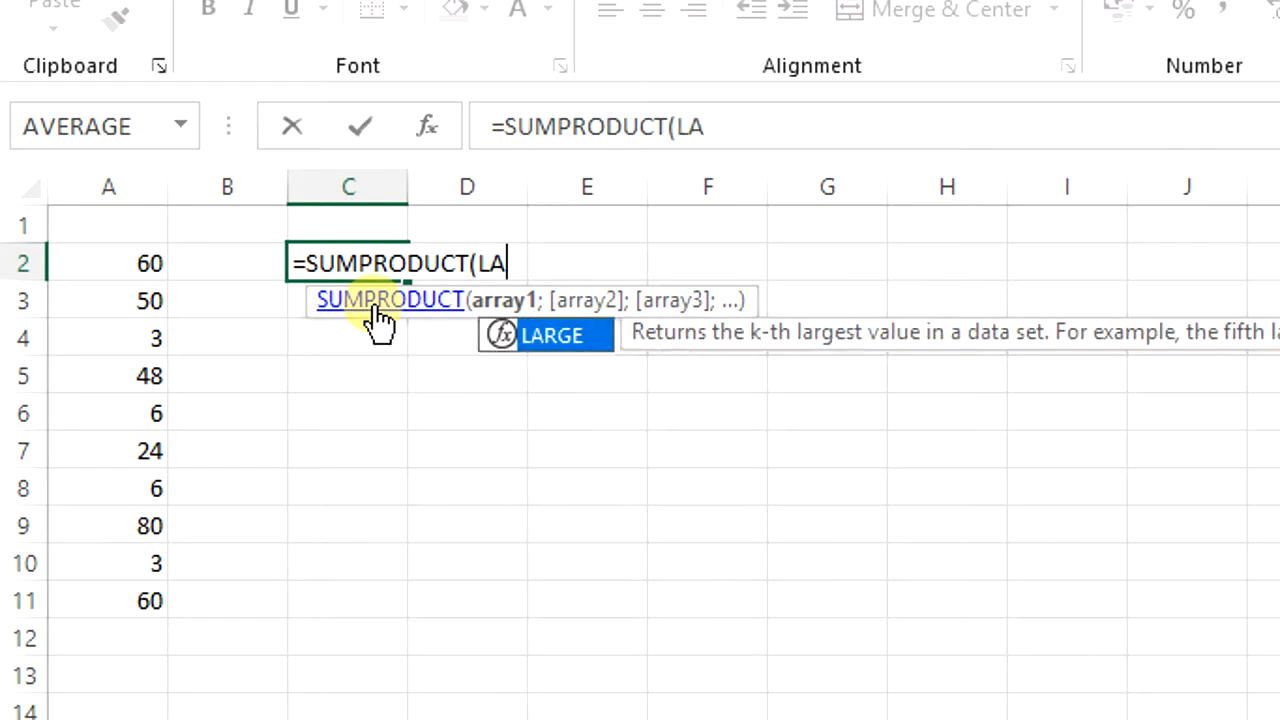
{"action": "left_click", "coordinate": [537, 330]}
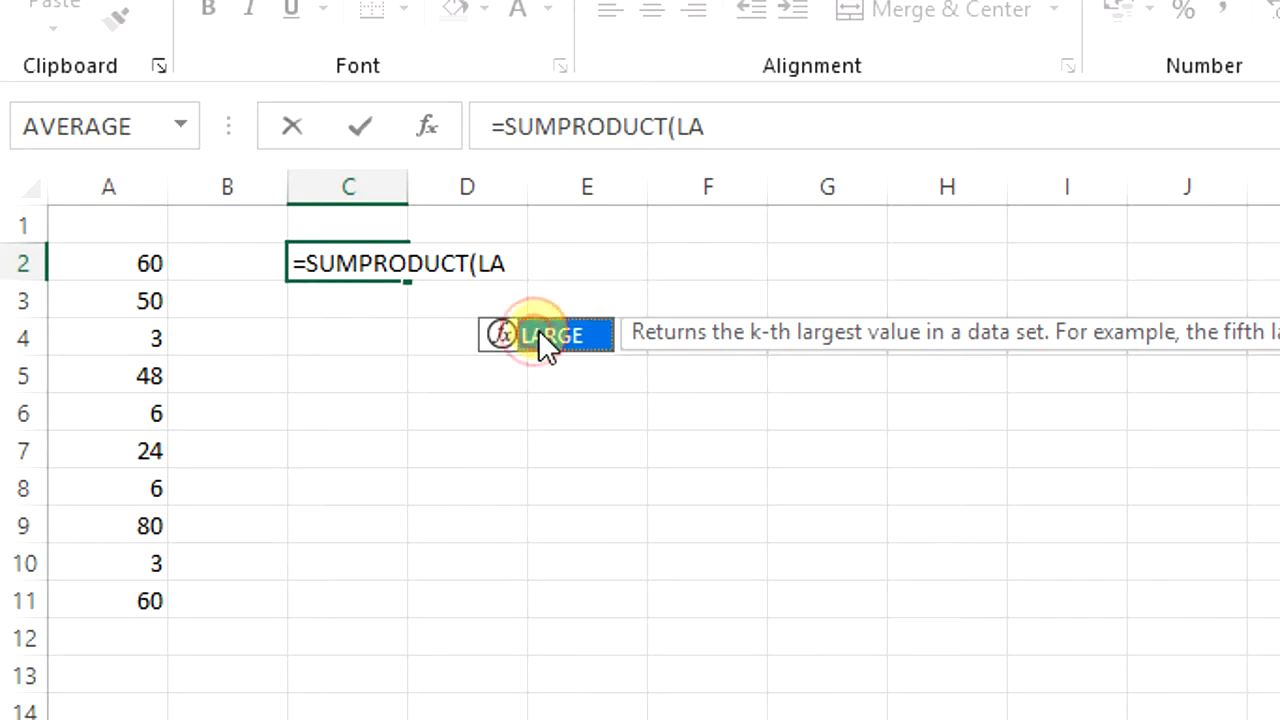
{"action": "double_click", "coordinate": [549, 329]}
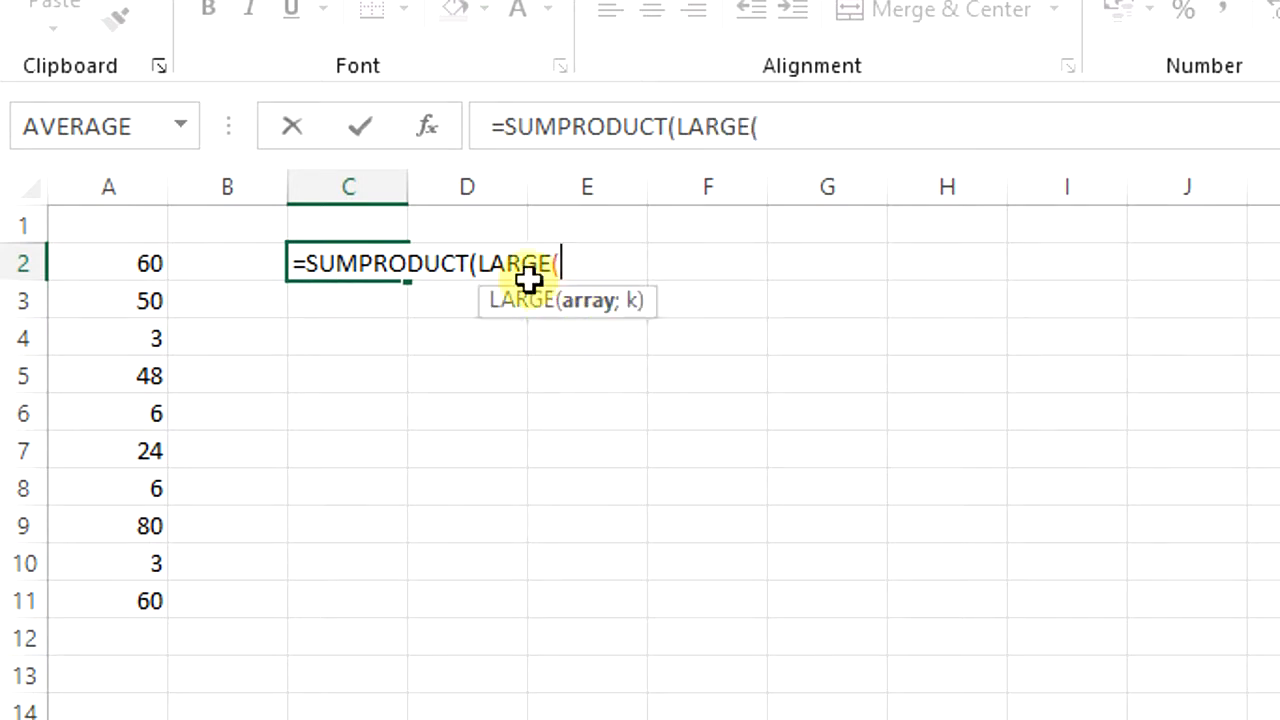
{"action": "left_click", "coordinate": [121, 262]}
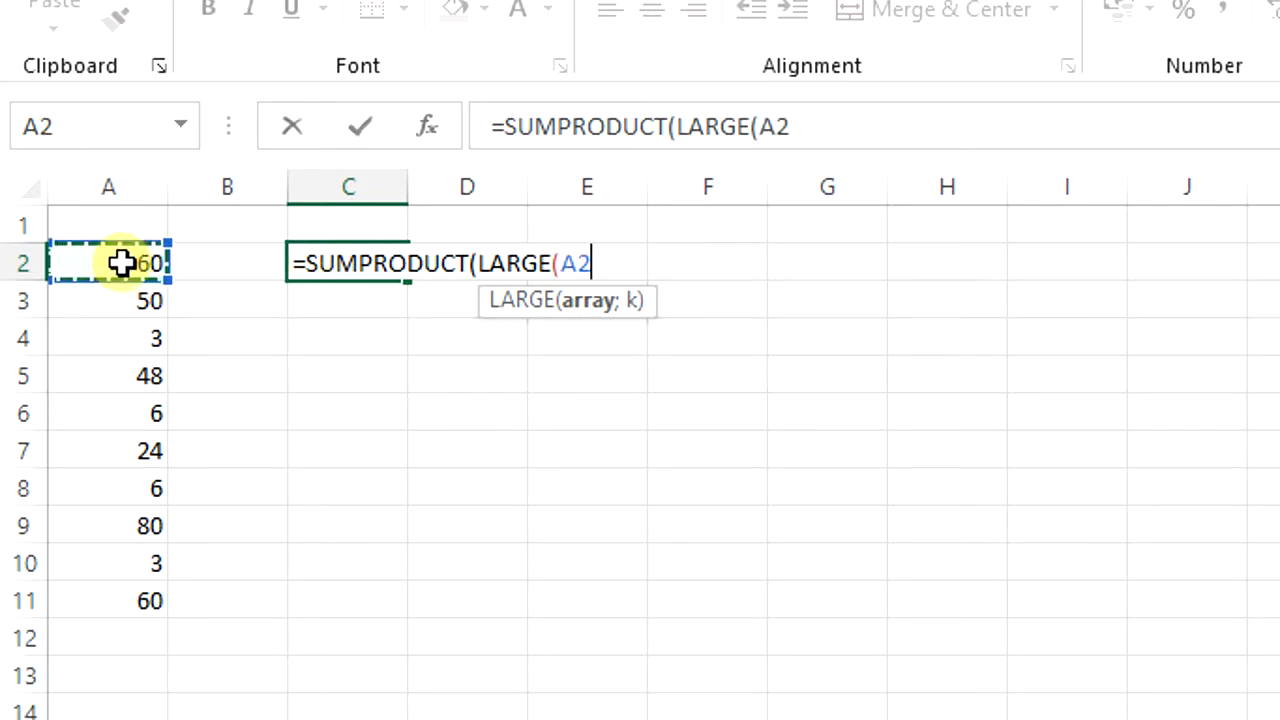
{"action": "left_click_drag", "start_coordinate": [121, 262], "coordinate": [150, 605]}
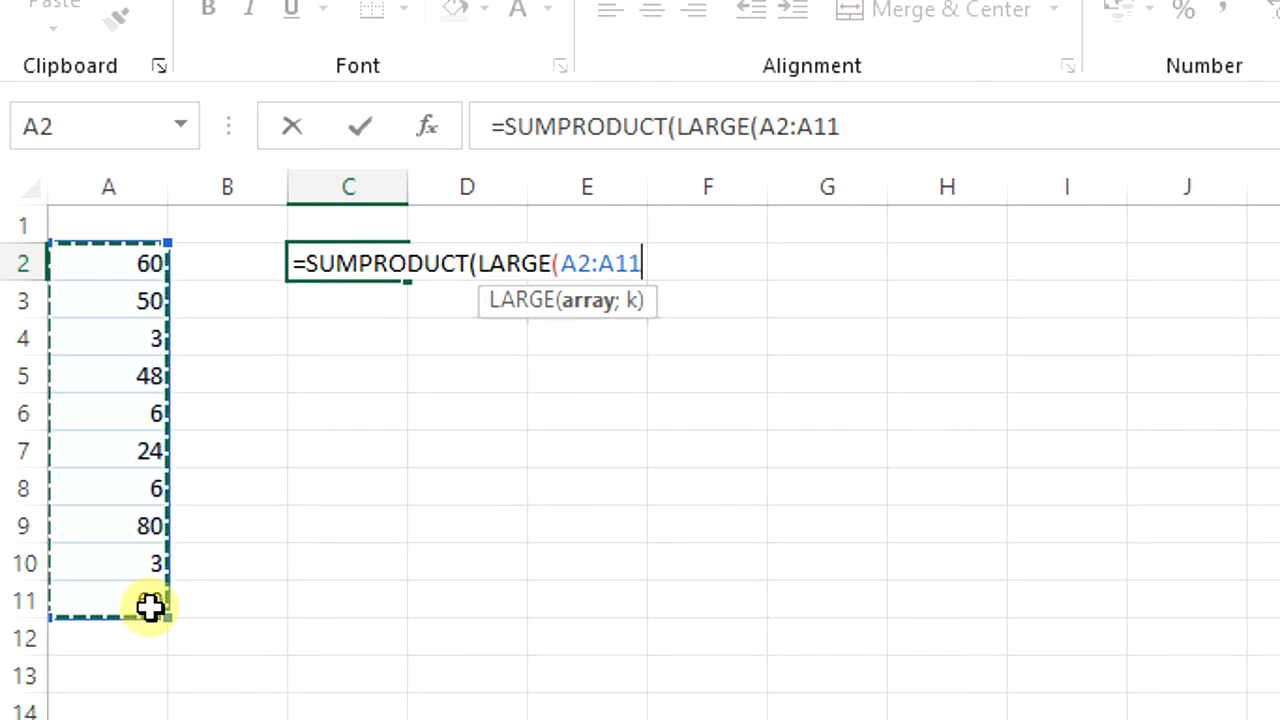
{"action": "type", "text": ";"}
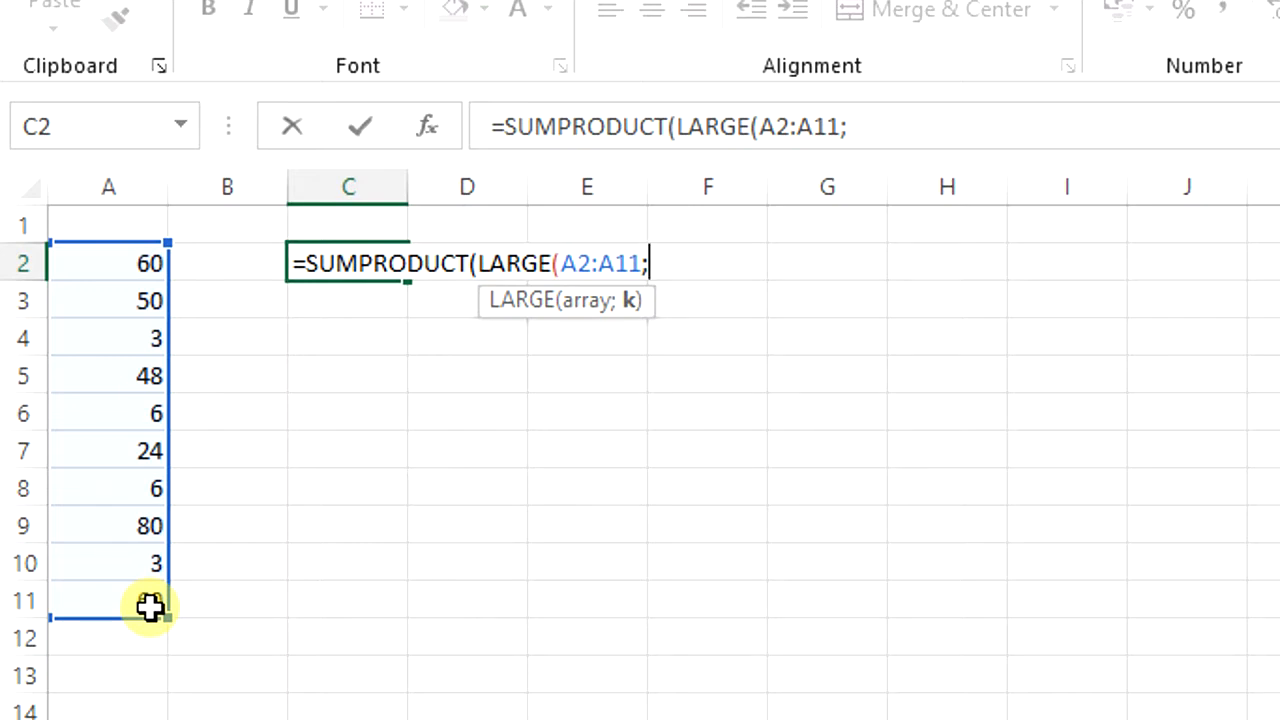
- Enter {1;2;3} as LARGE's k argument, close both functions and commit the formula in C2
{"action": "type", "text": "{"}
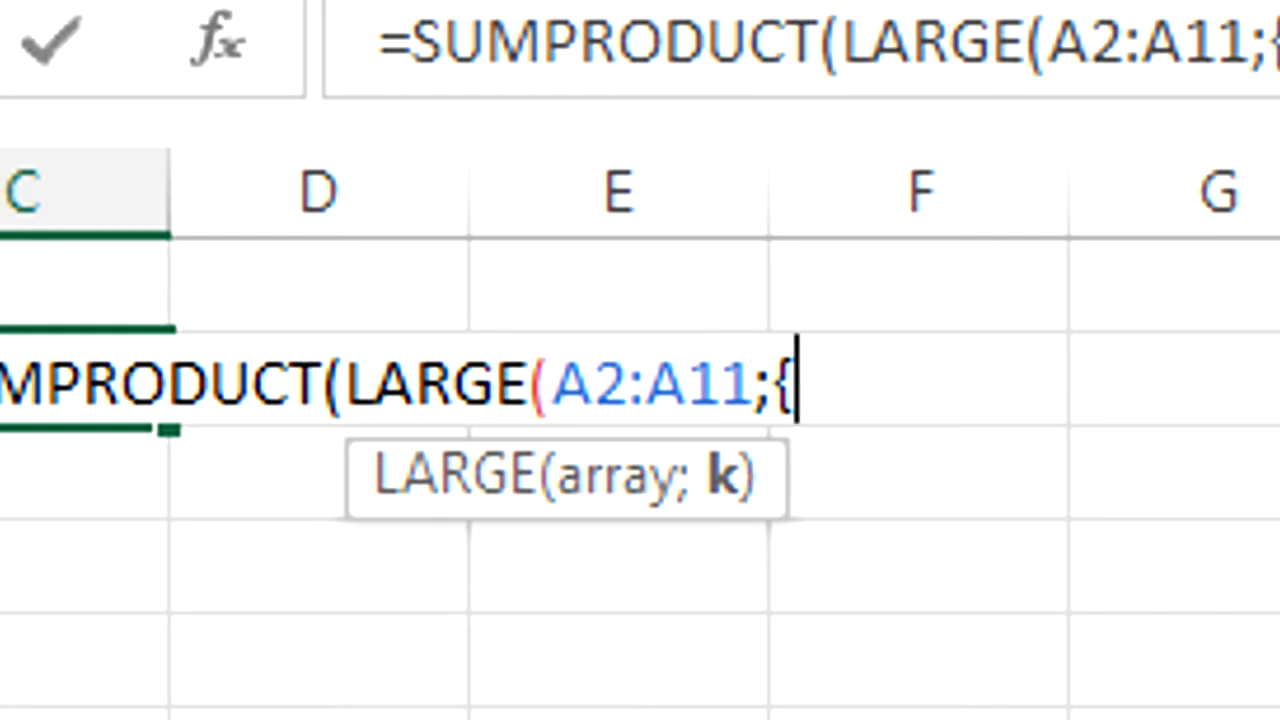
{"action": "type", "text": "1"}
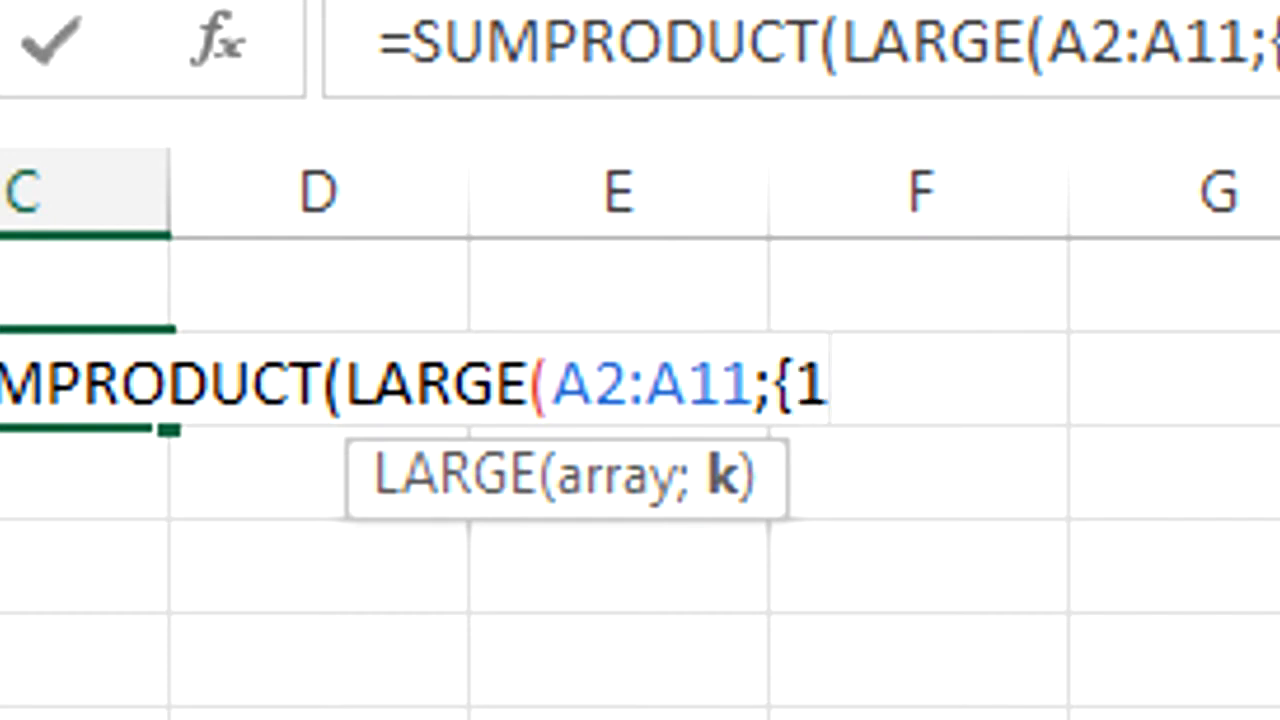
{"action": "type", "text": ";2"}
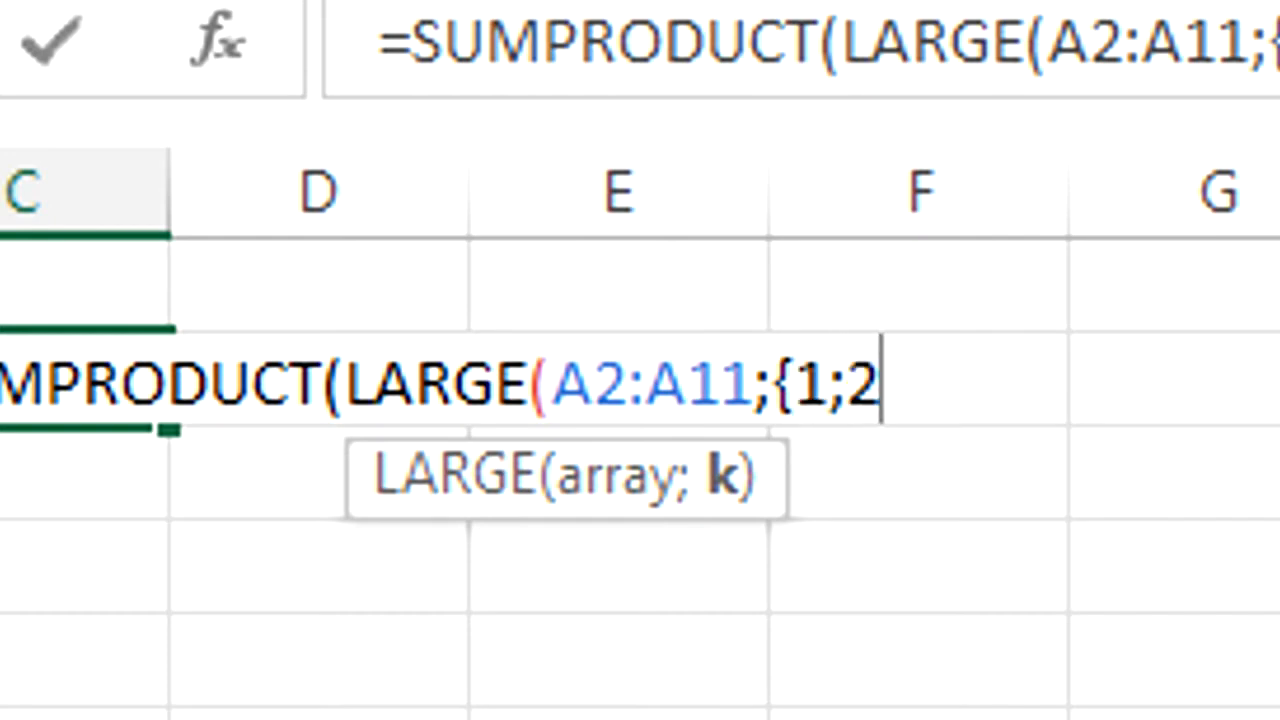
{"action": "type", "text": ";3"}
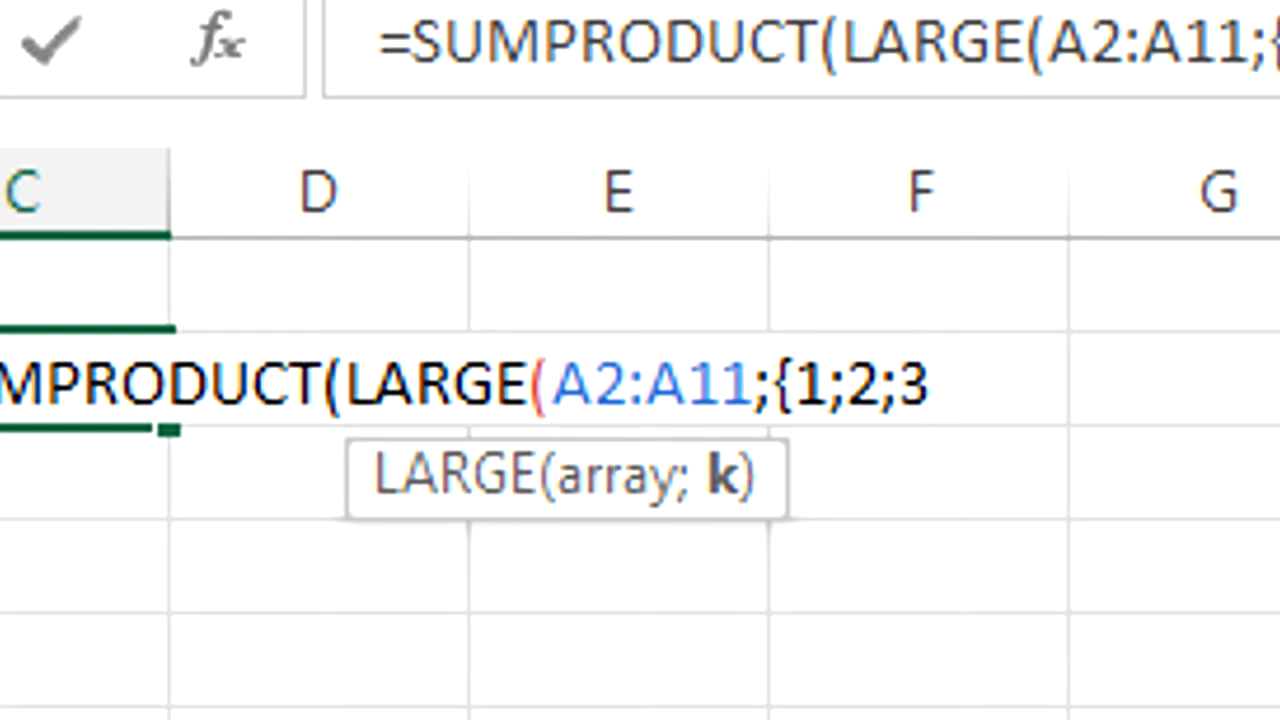
{"action": "type", "text": "}"}
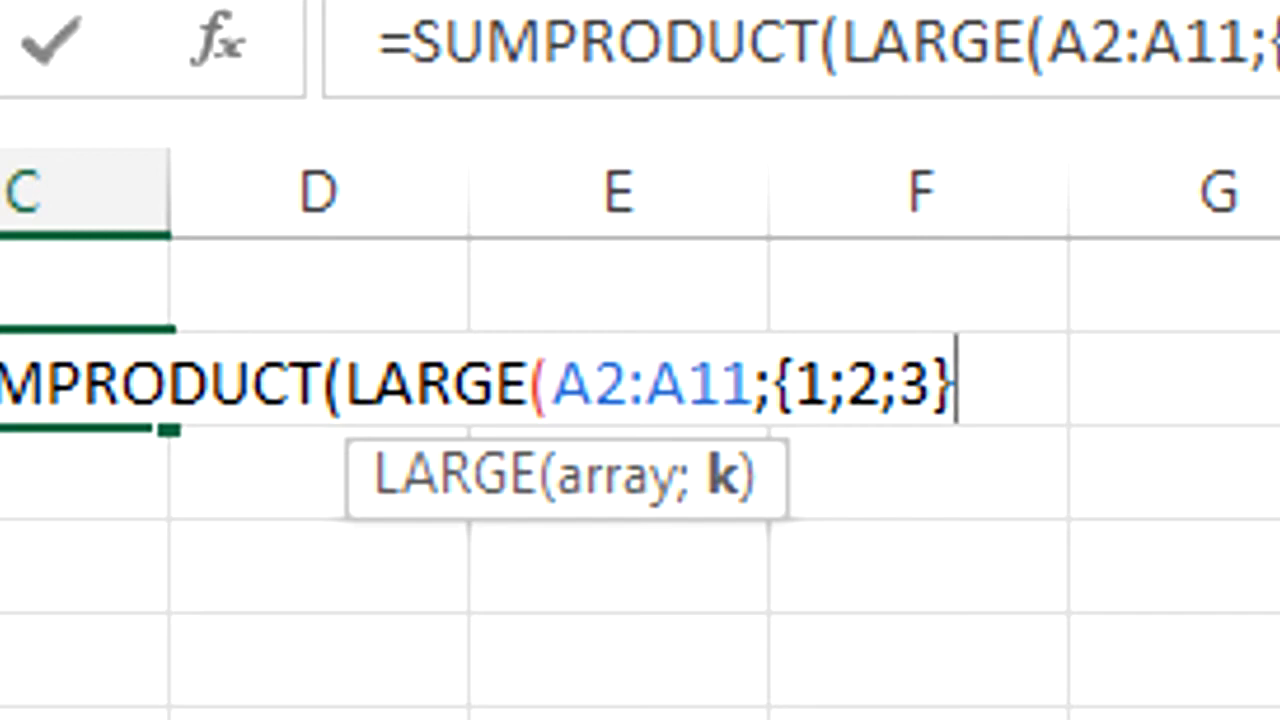
{"action": "type", "text": "))"}
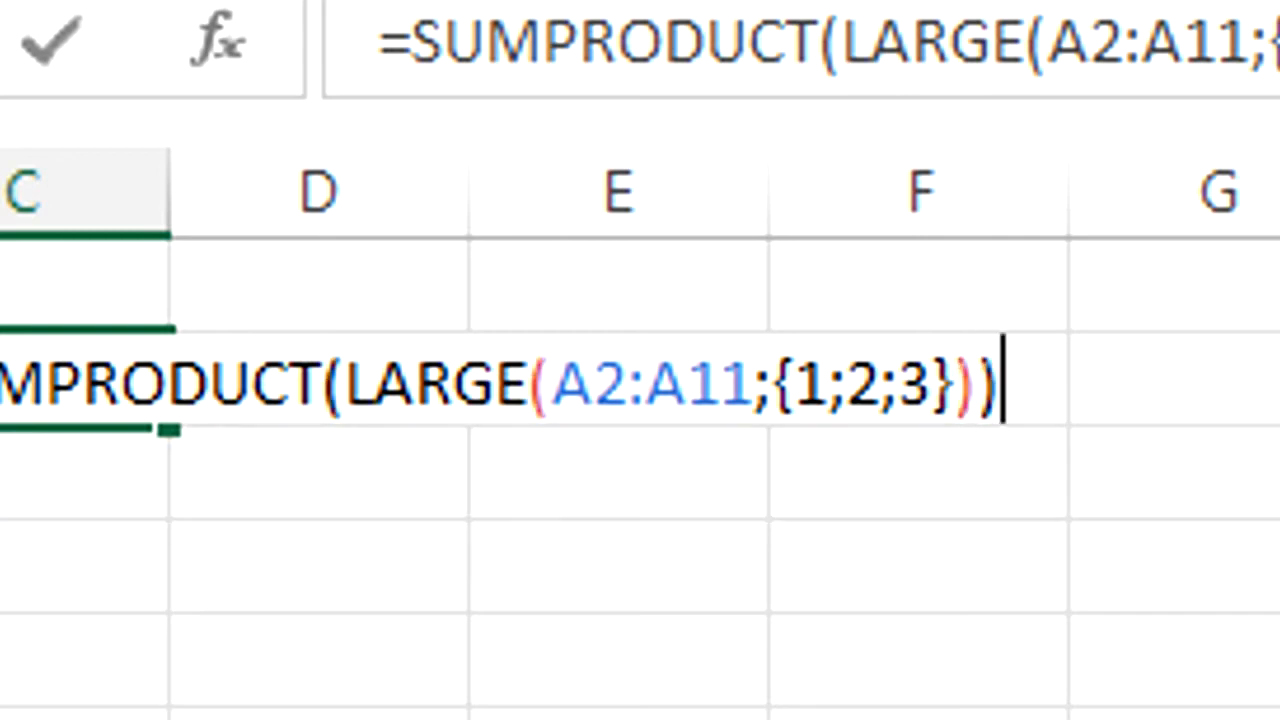
{"action": "key", "text": "Return"}
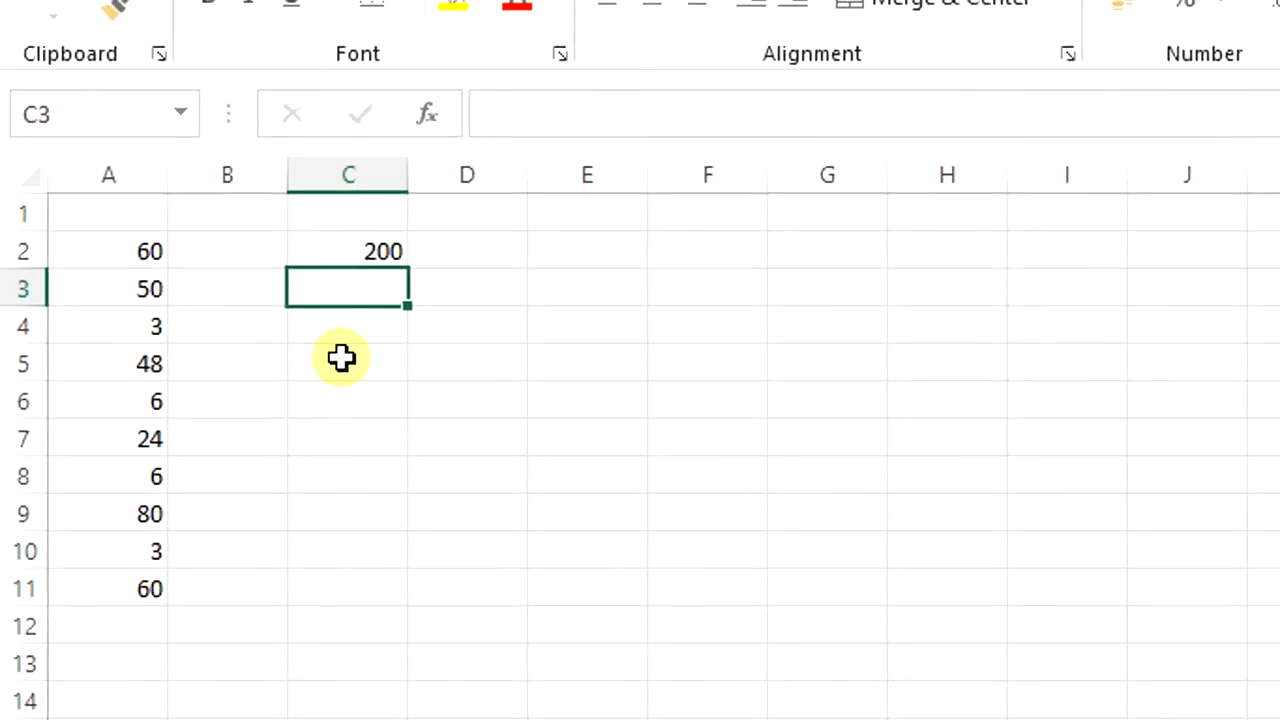
- Review the formula in C2 and compare it with the largest source values in cells A9 and A11
{"action": "left_click", "coordinate": [352, 248]}
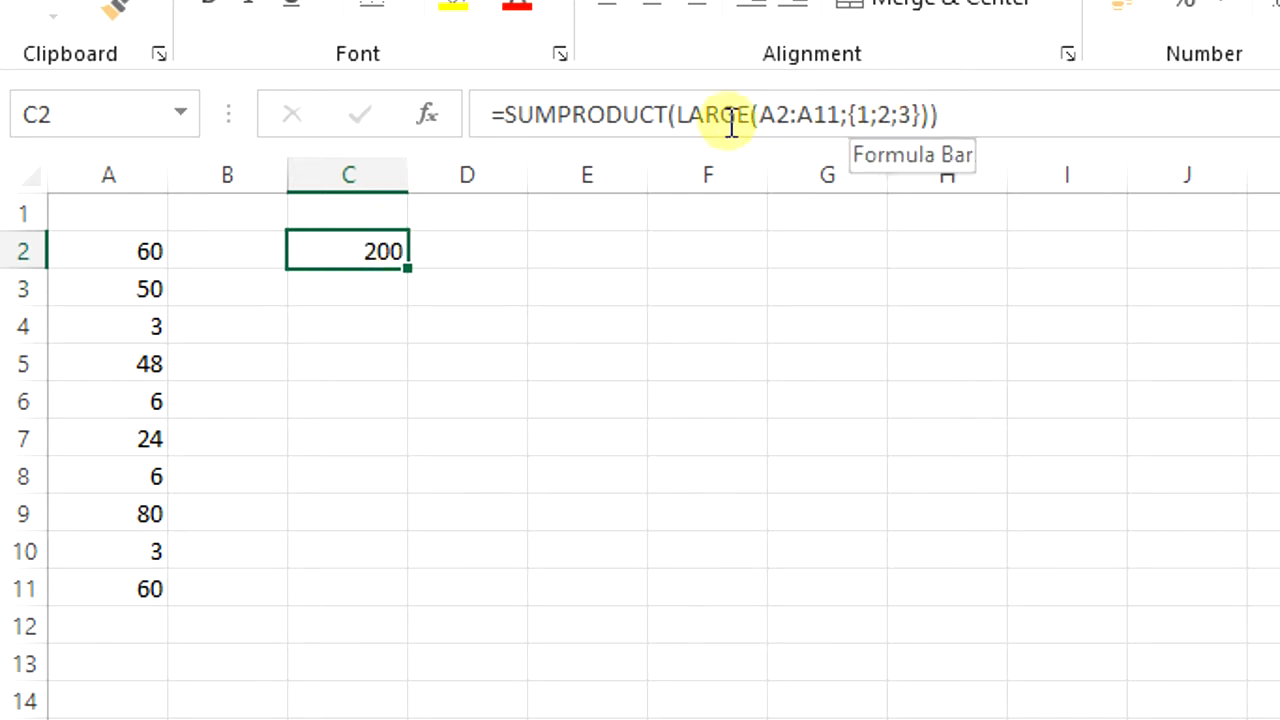
{"action": "left_click", "coordinate": [135, 517]}
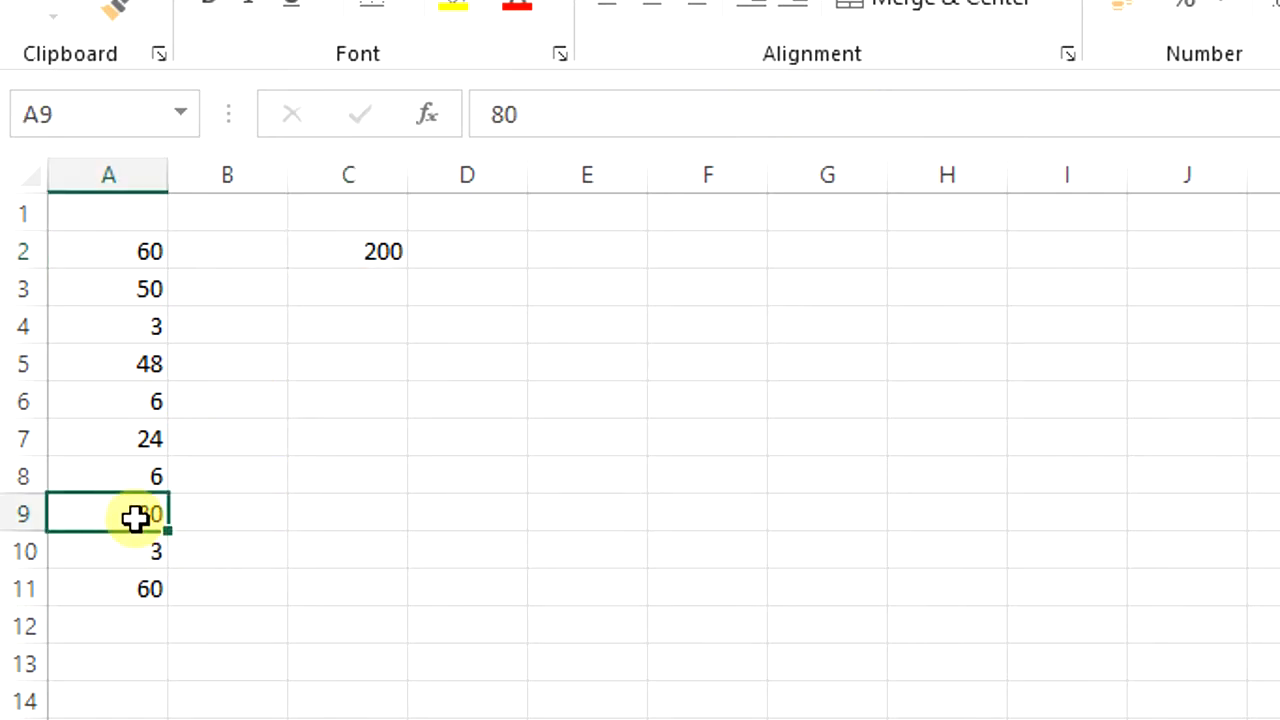
{"action": "left_click", "coordinate": [148, 589]}
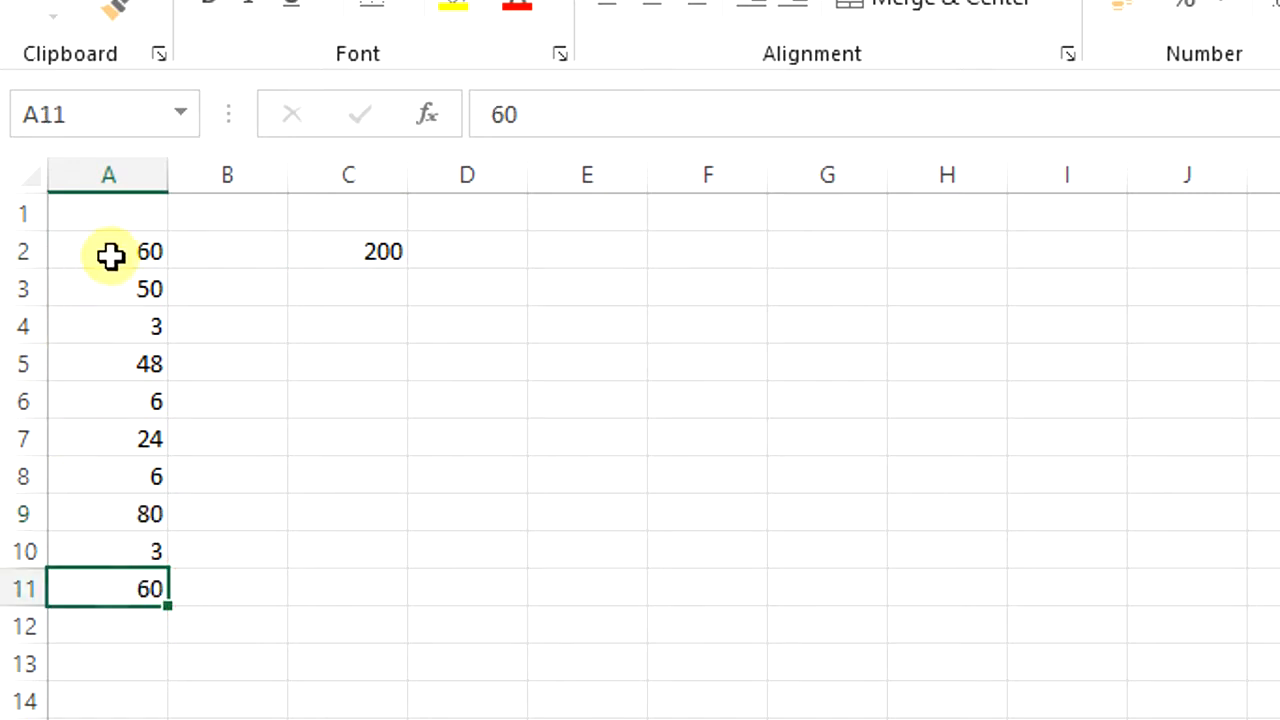
{"action": "left_click", "coordinate": [117, 517]}
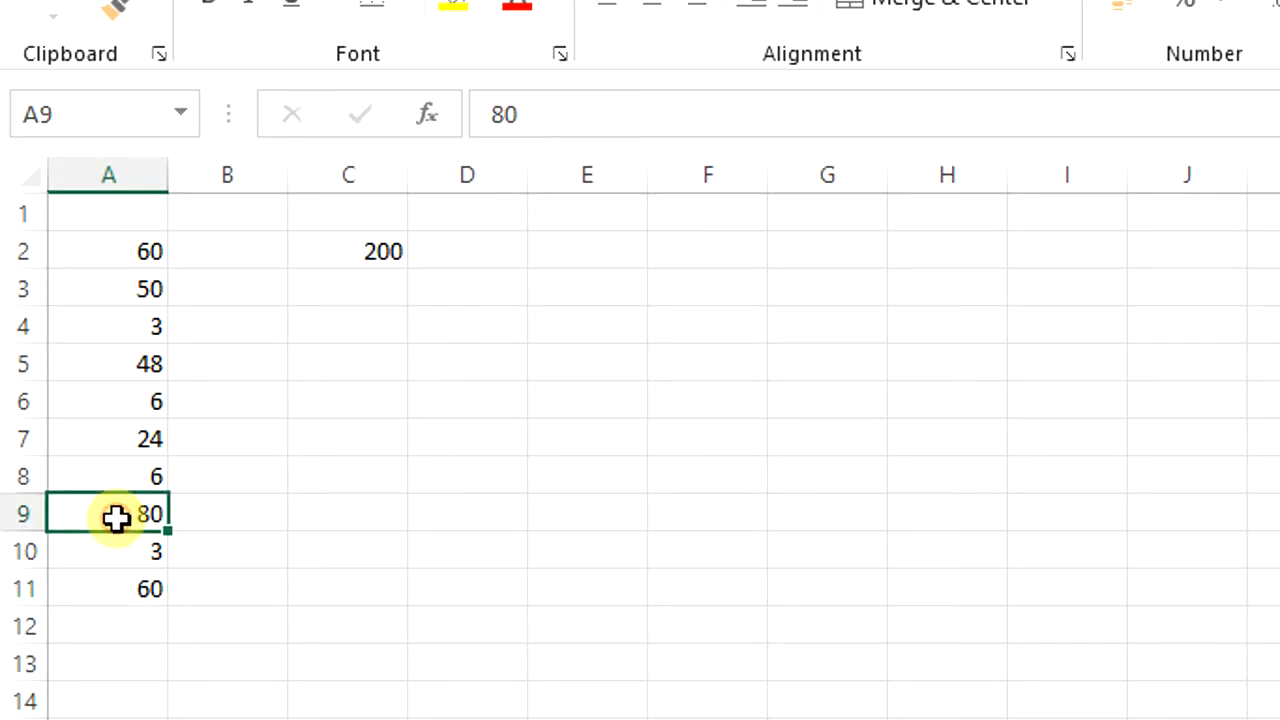
- Extend the k array in C2's formula to {1;2;3;4} so it sums the four largest values
{"action": "left_click", "coordinate": [386, 247]}
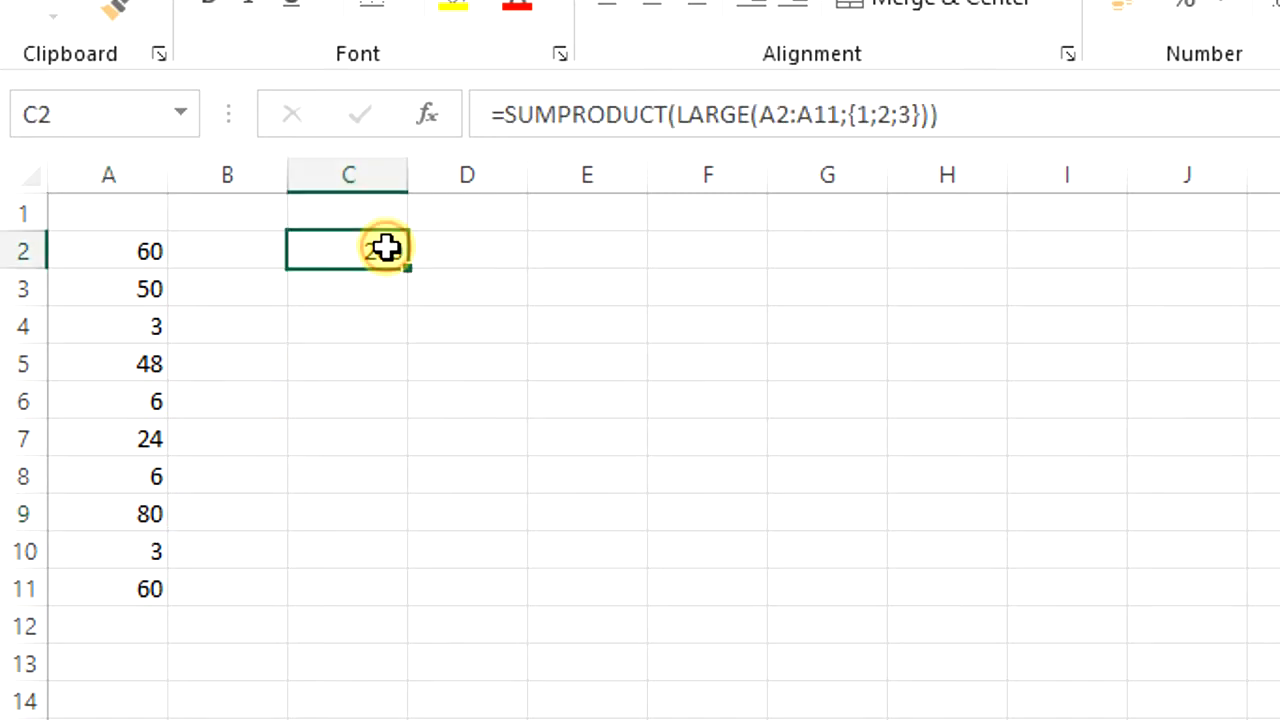
{"action": "left_click", "coordinate": [903, 115]}
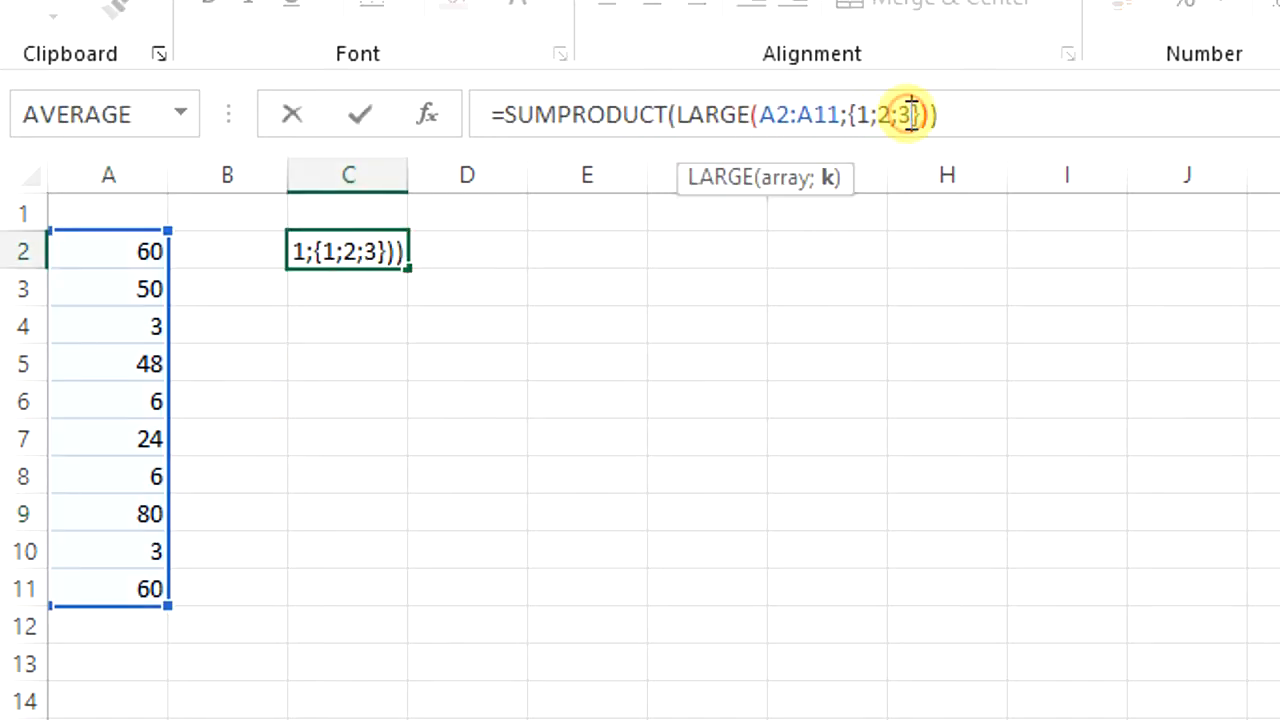
{"action": "type", "text": ";"}
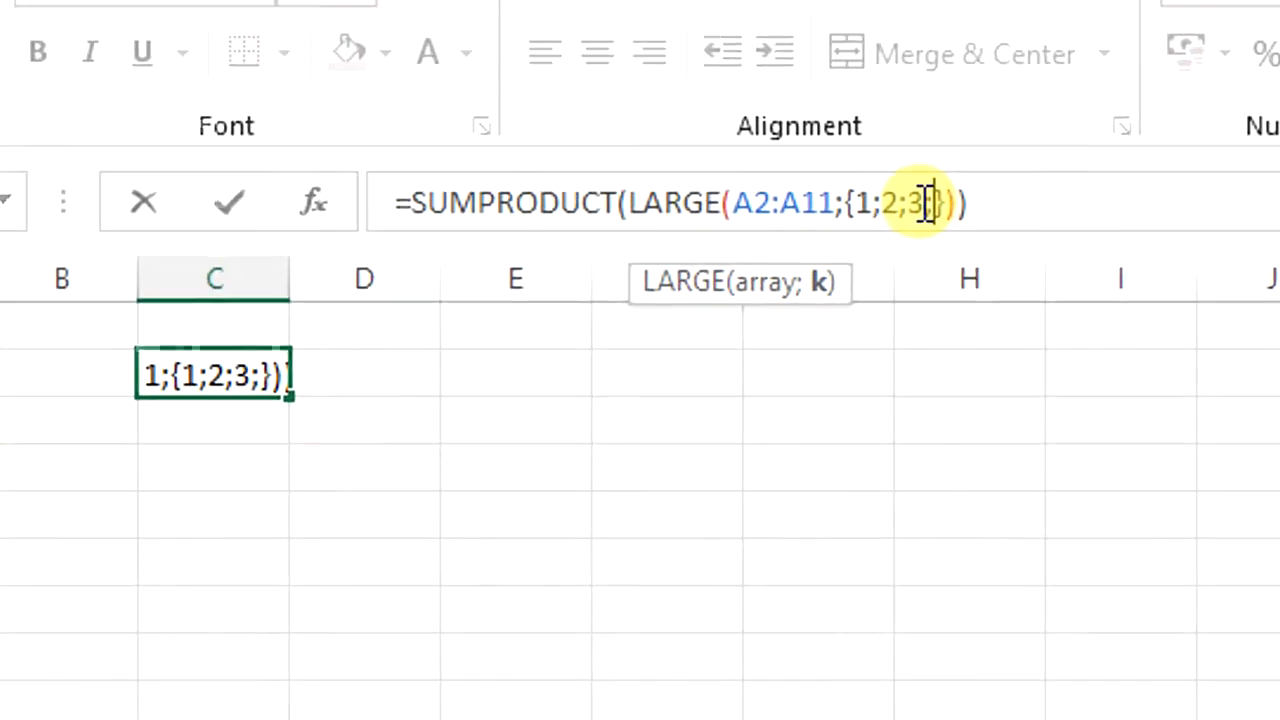
{"action": "type", "text": "4"}
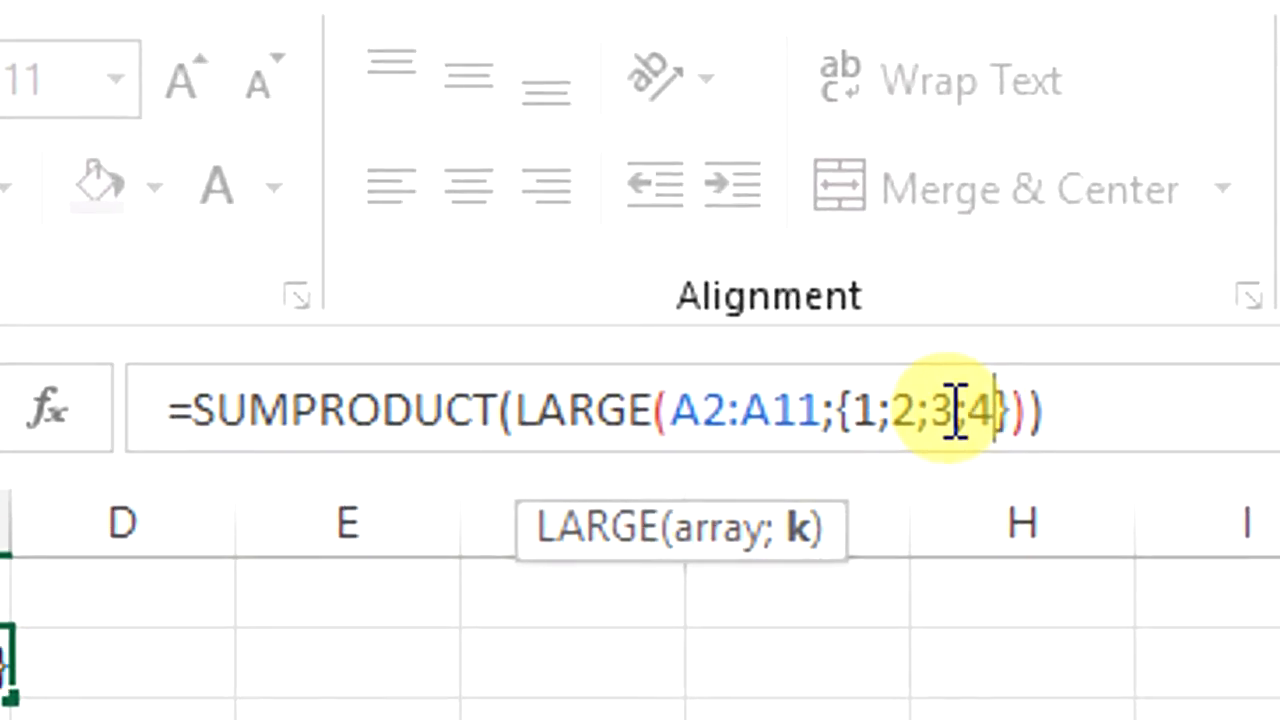
{"action": "key", "text": "Return"}
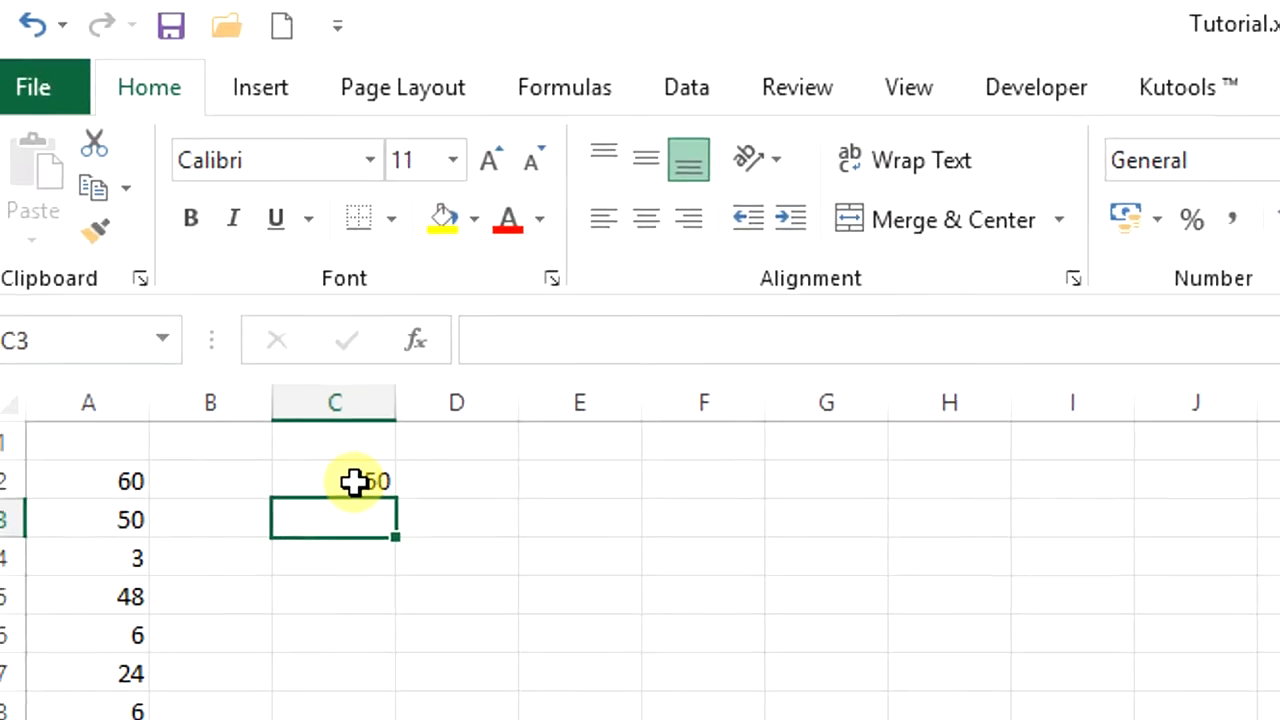
- Change the values in cells A3 and A9 to 70 each
{"action": "left_click", "coordinate": [147, 513]}
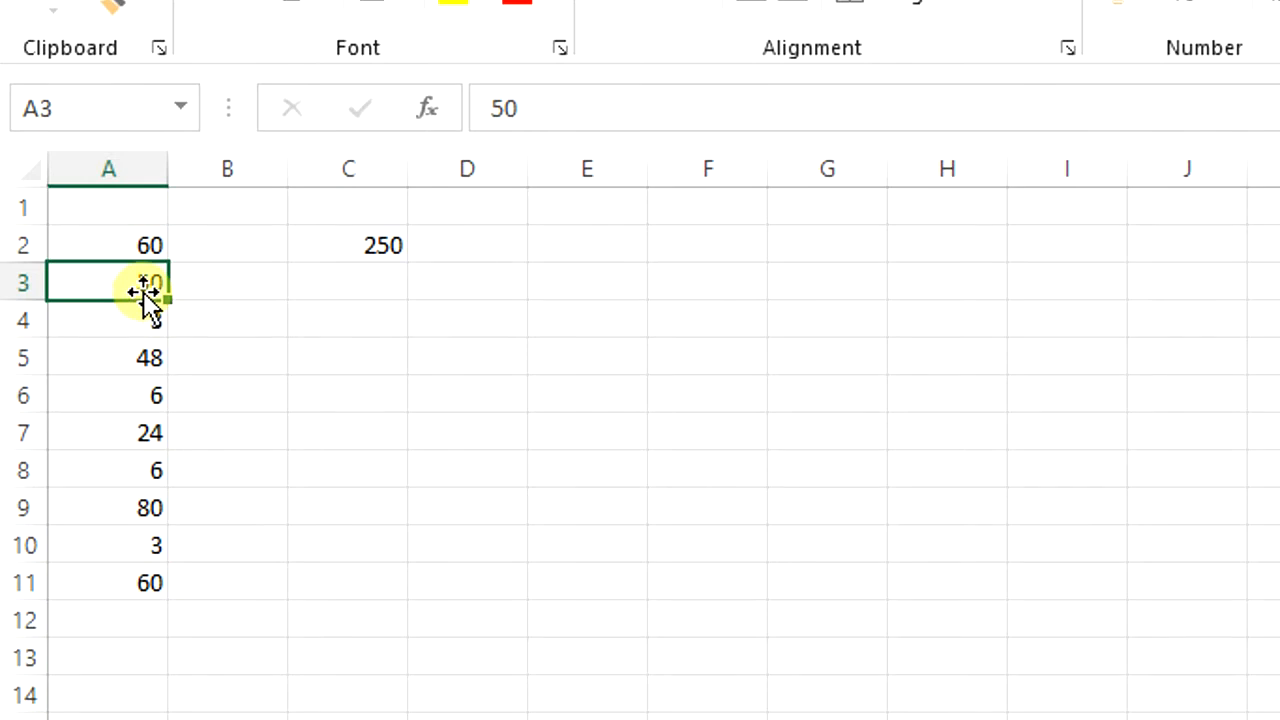
{"action": "type", "text": "70"}
{"action": "key", "text": "Return"}
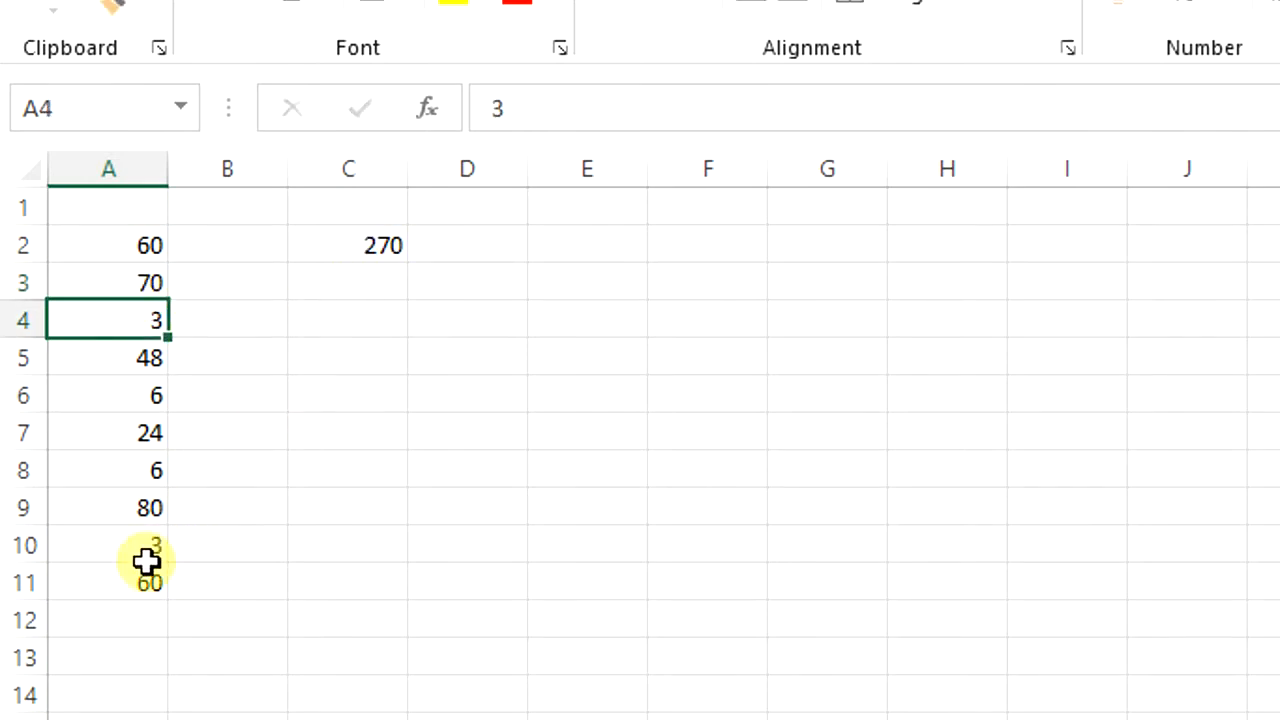
{"action": "left_click", "coordinate": [146, 508]}
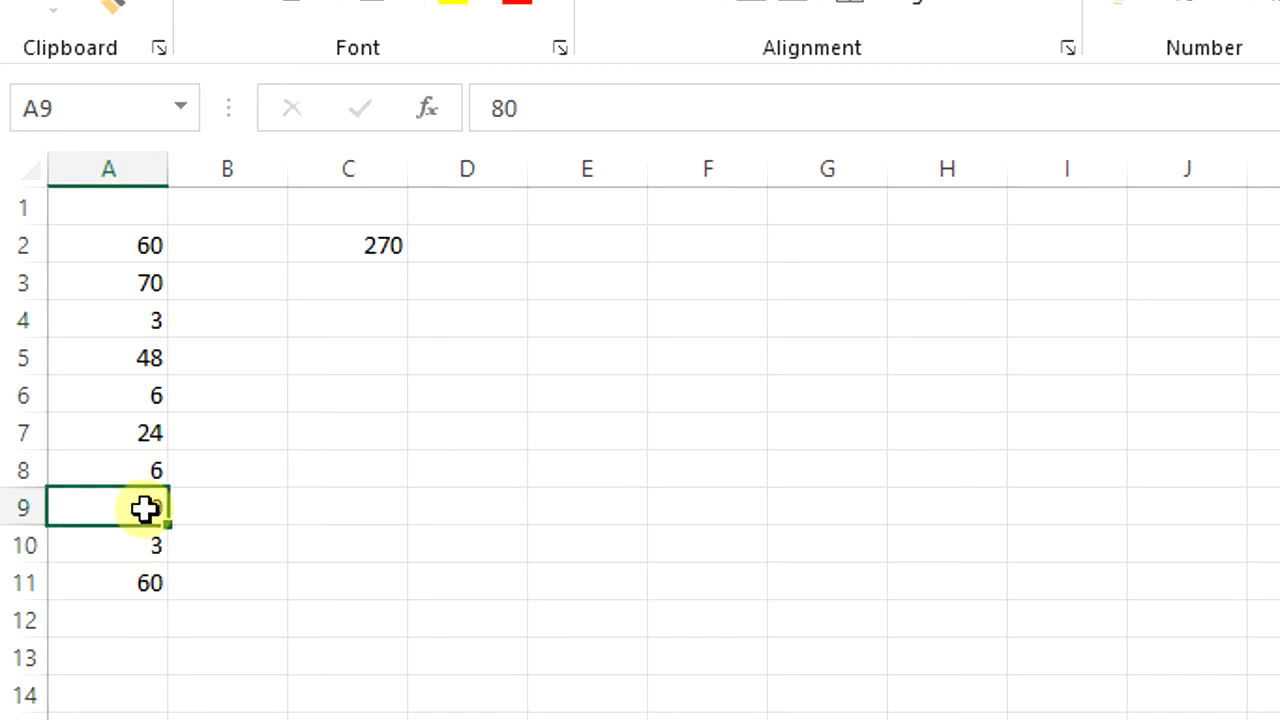
{"action": "type", "text": "70"}
{"action": "left_click", "coordinate": [140, 695]}
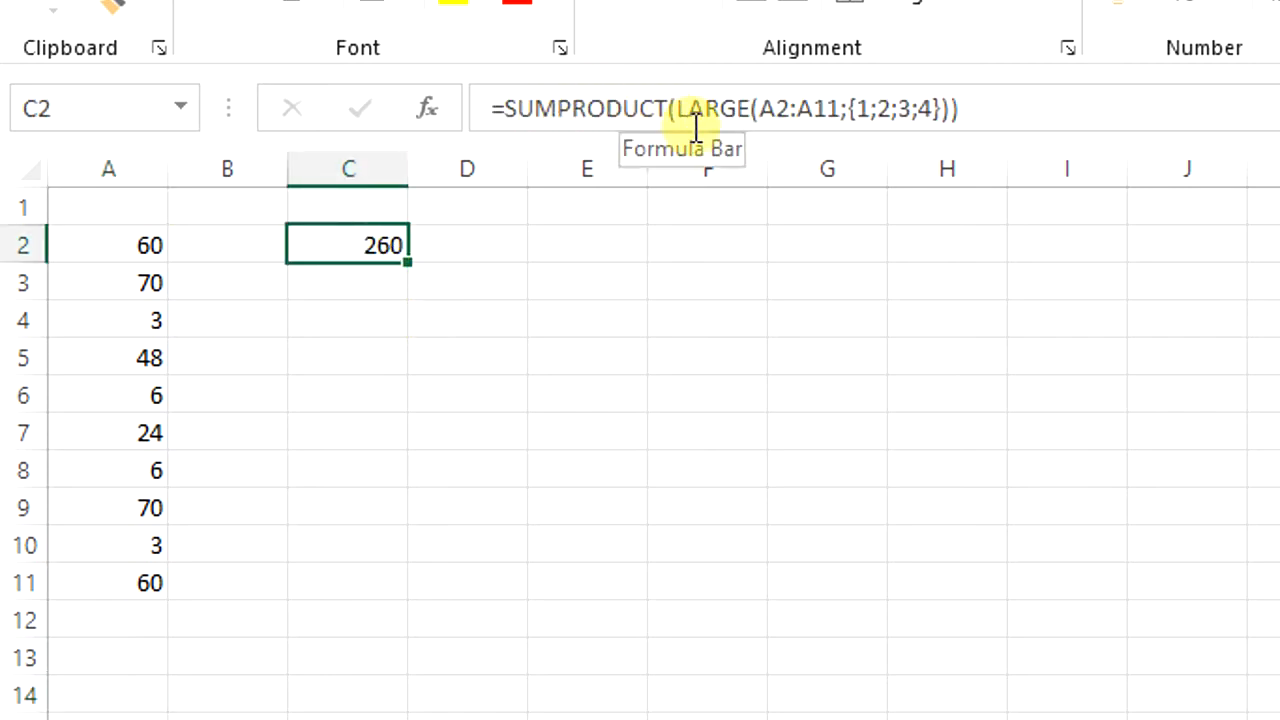
- Inspect the range referenced by the SUMPRODUCT formula in C2, leaving the formula as it is
{"action": "left_click", "coordinate": [763, 112]}
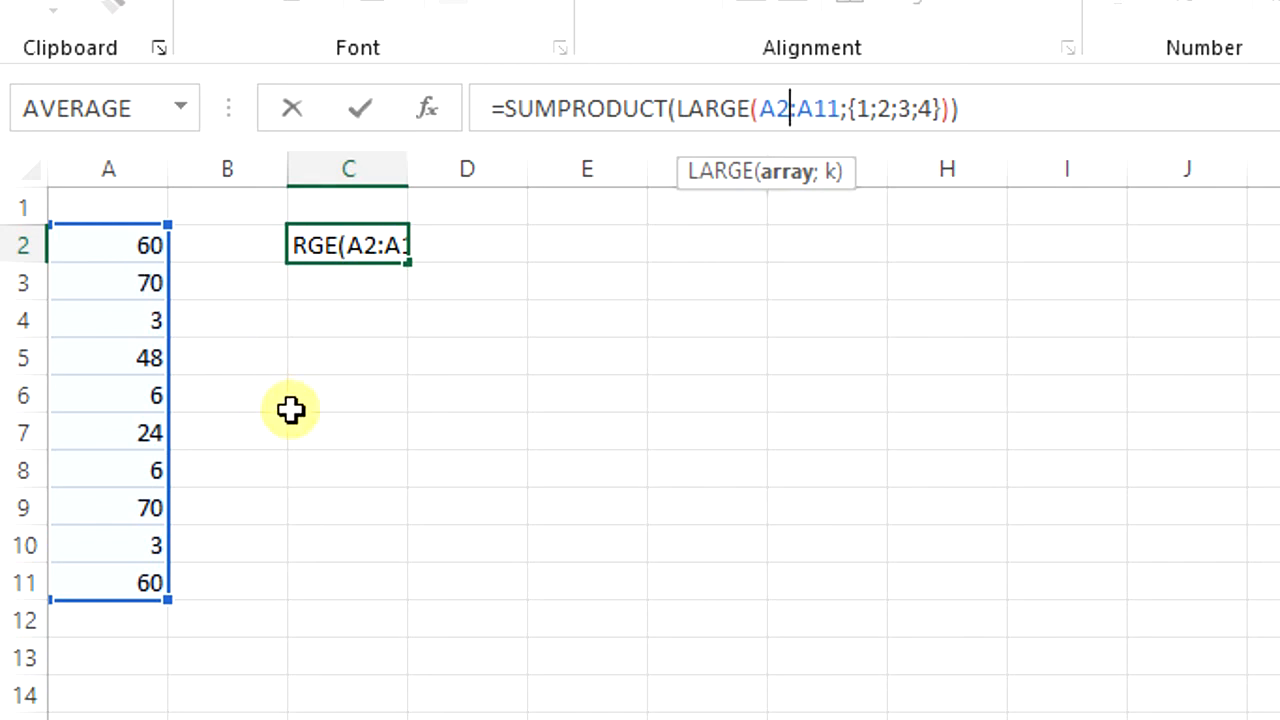
{"action": "key", "text": "Return"}
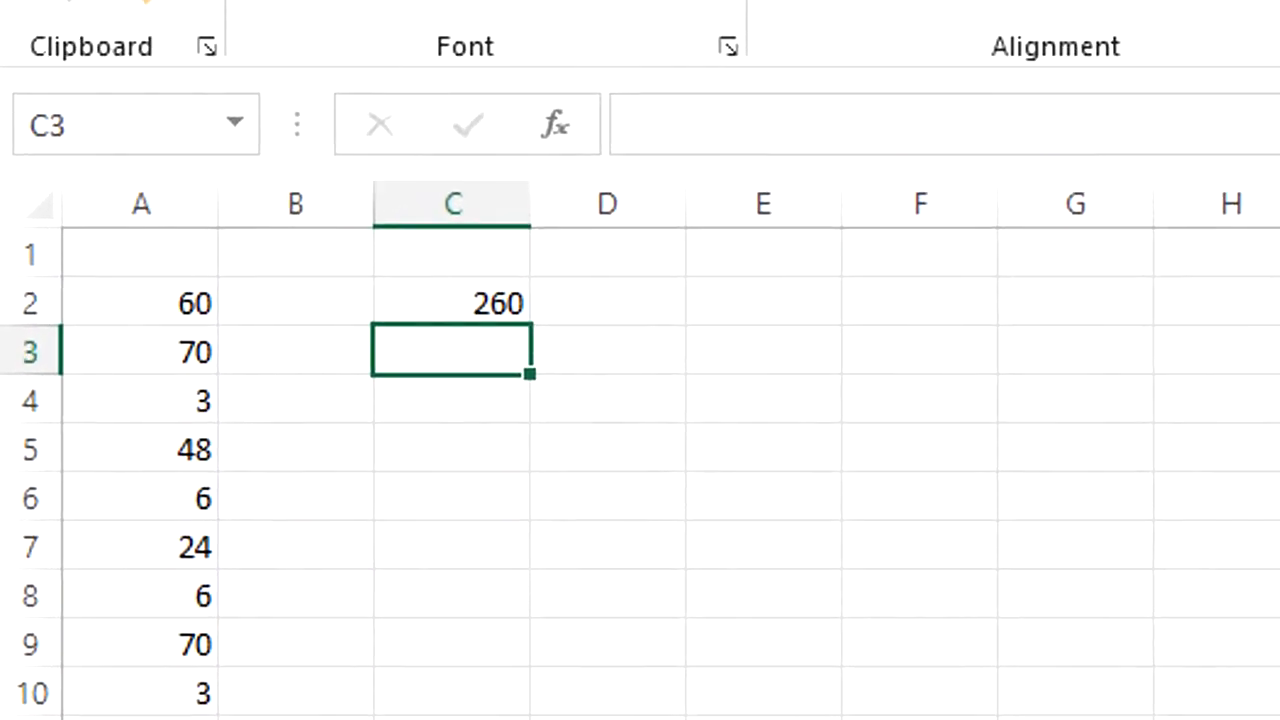